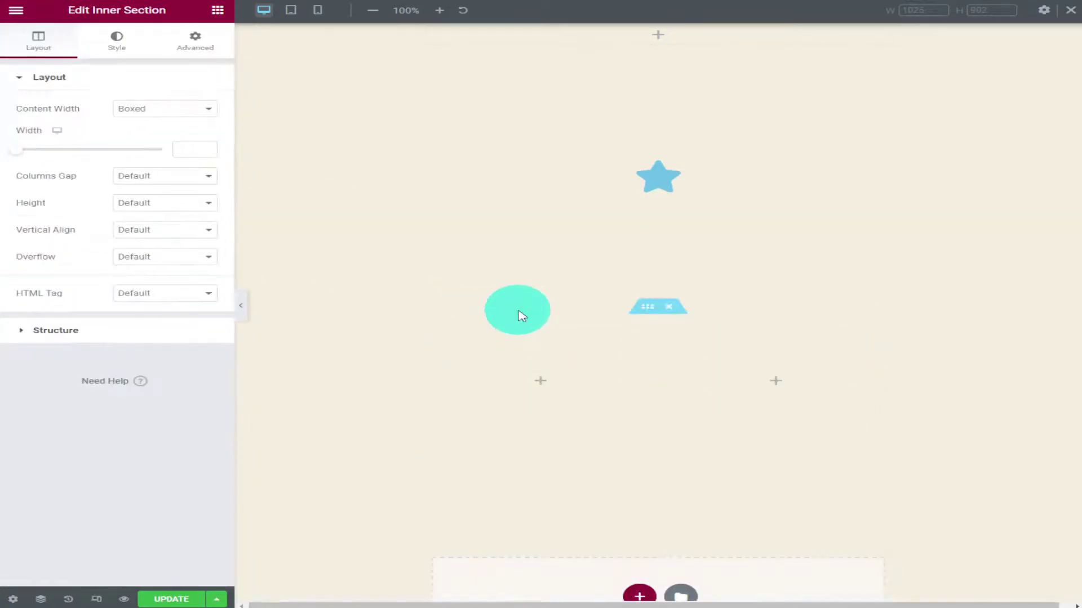
Drag an Inner Section widget into the empty drop area below the star.
click(56, 330)
click(177, 169)
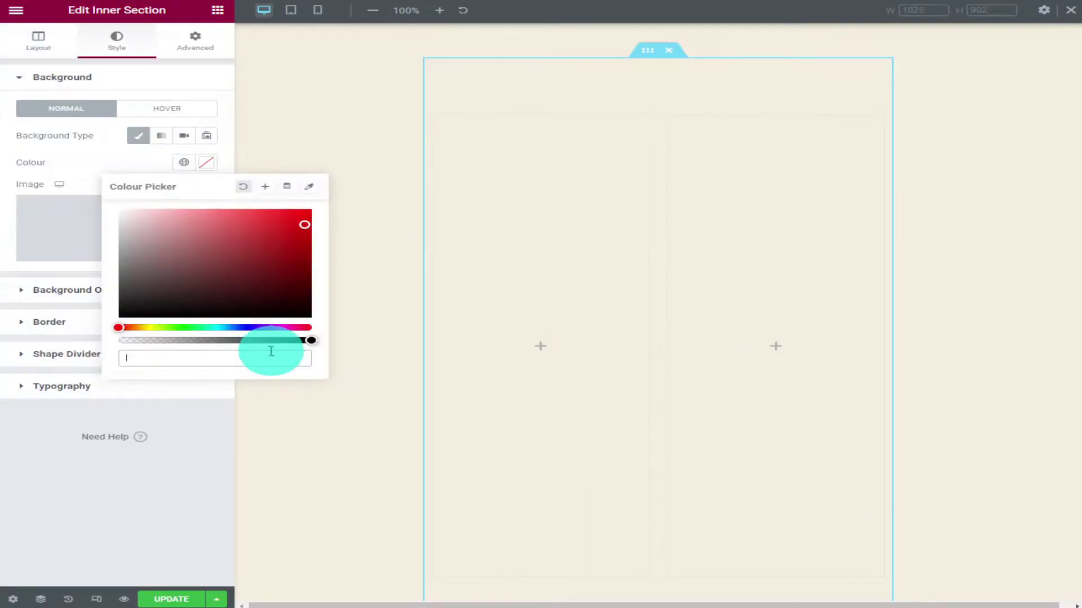
click(289, 241)
click(290, 231)
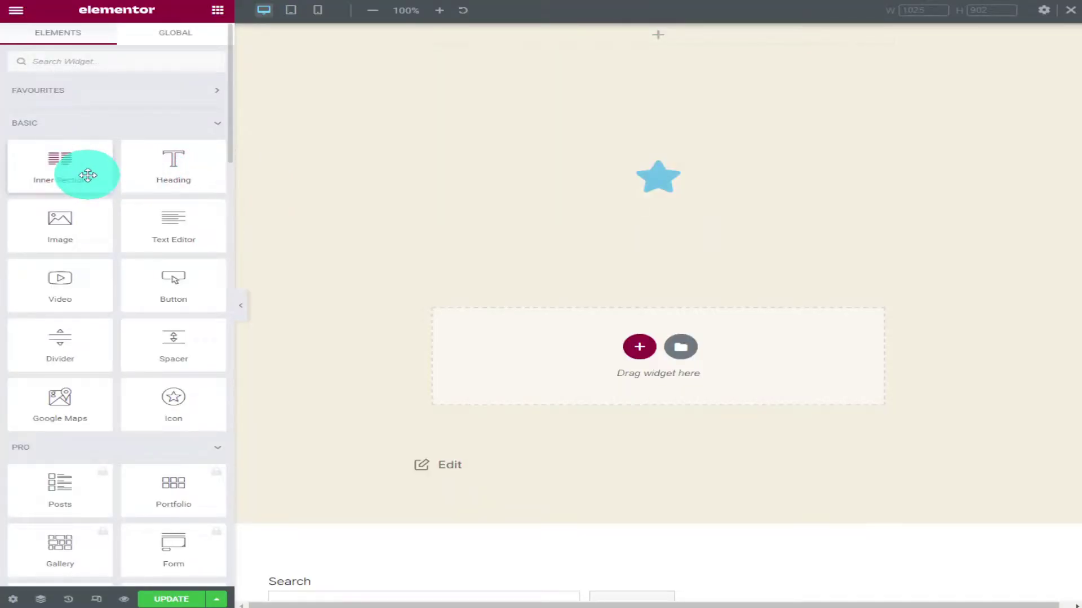
drag(85, 174, 517, 310)
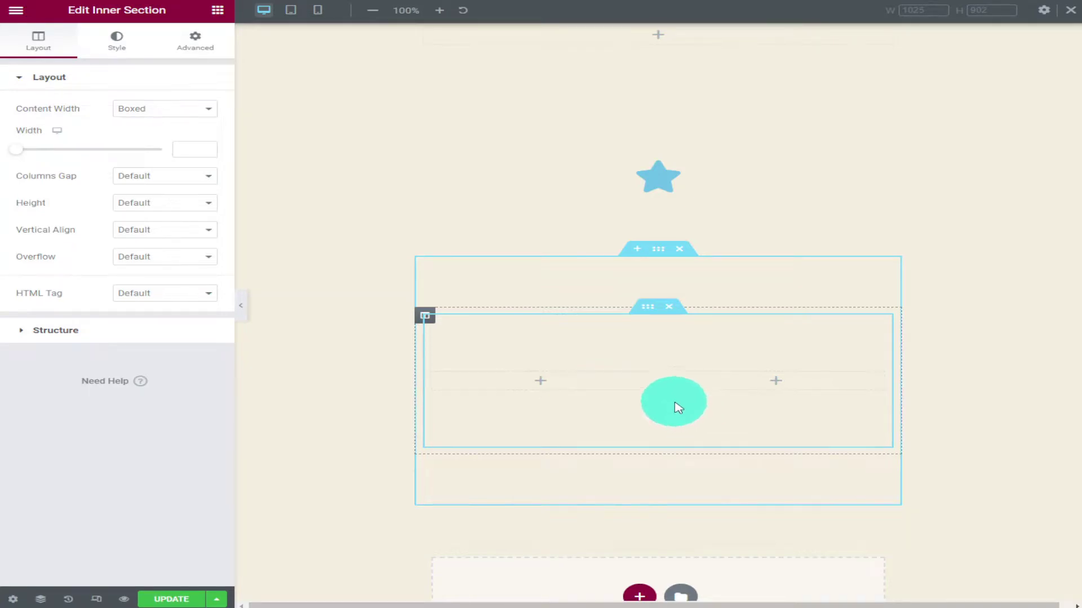
Set Content Width to Full Width, Columns Gap to No Gap and Height to Fit To Screen.
click(205, 112)
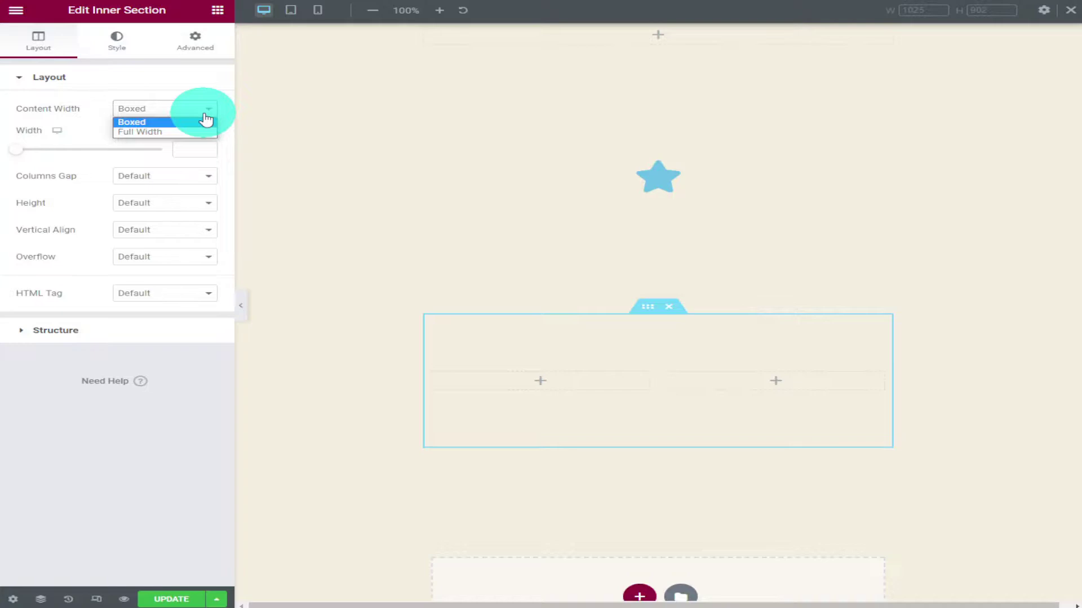
click(203, 132)
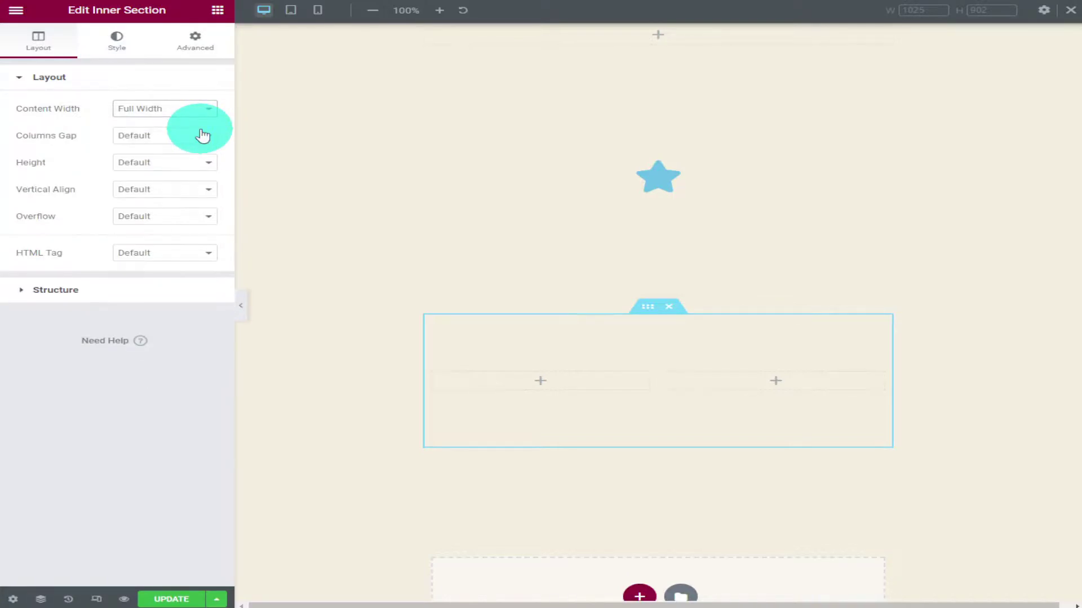
click(204, 136)
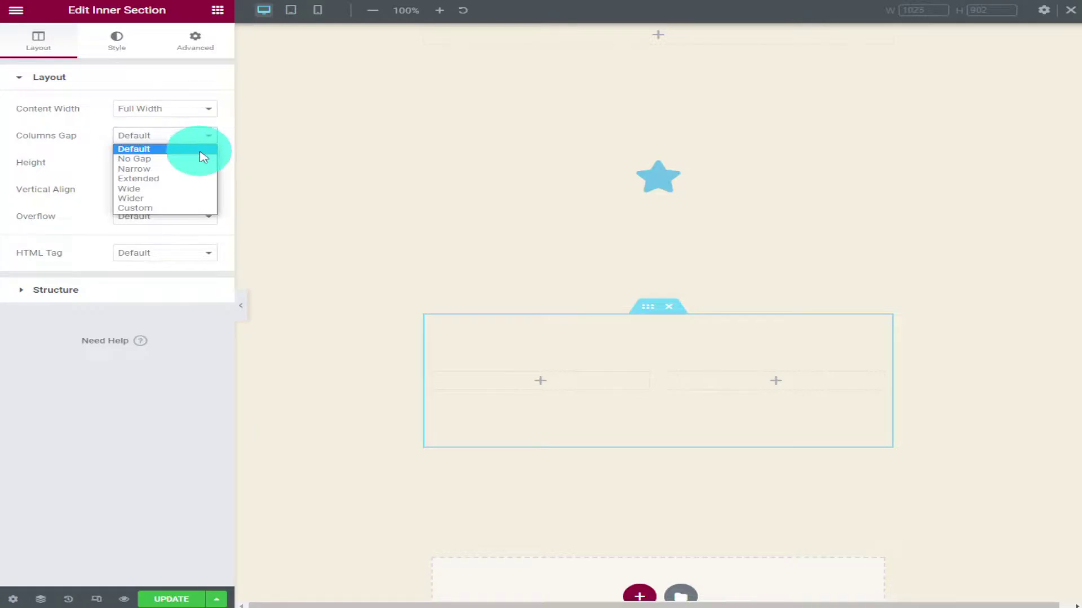
click(202, 165)
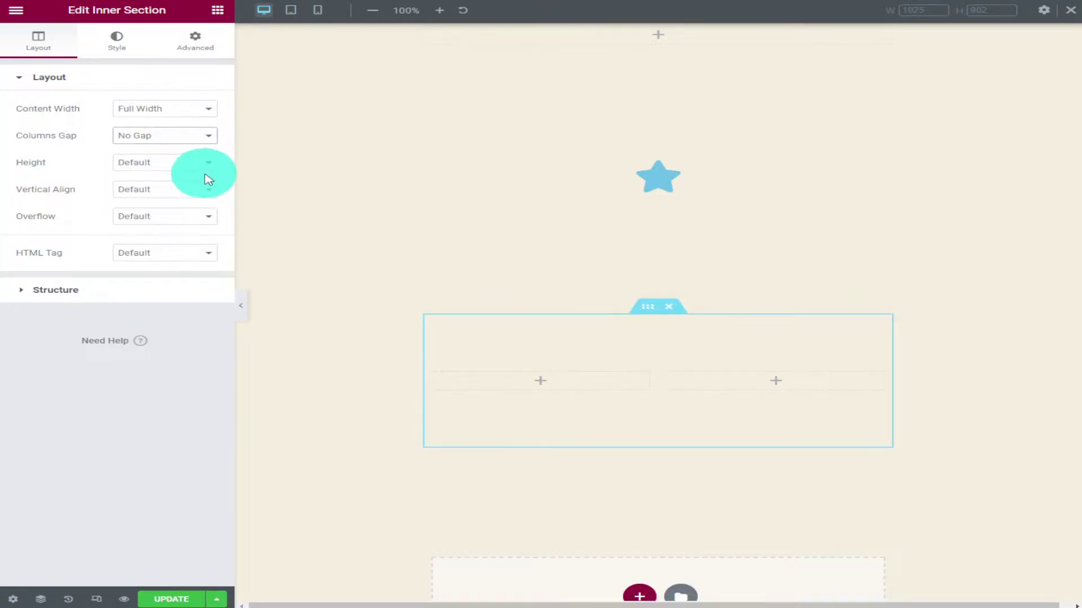
click(209, 174)
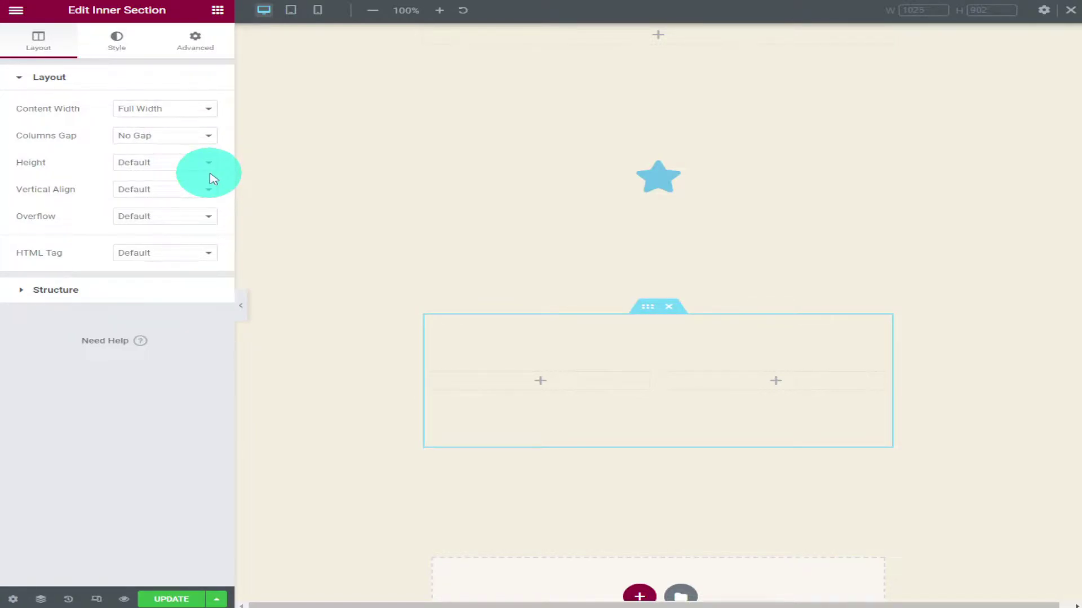
click(209, 168)
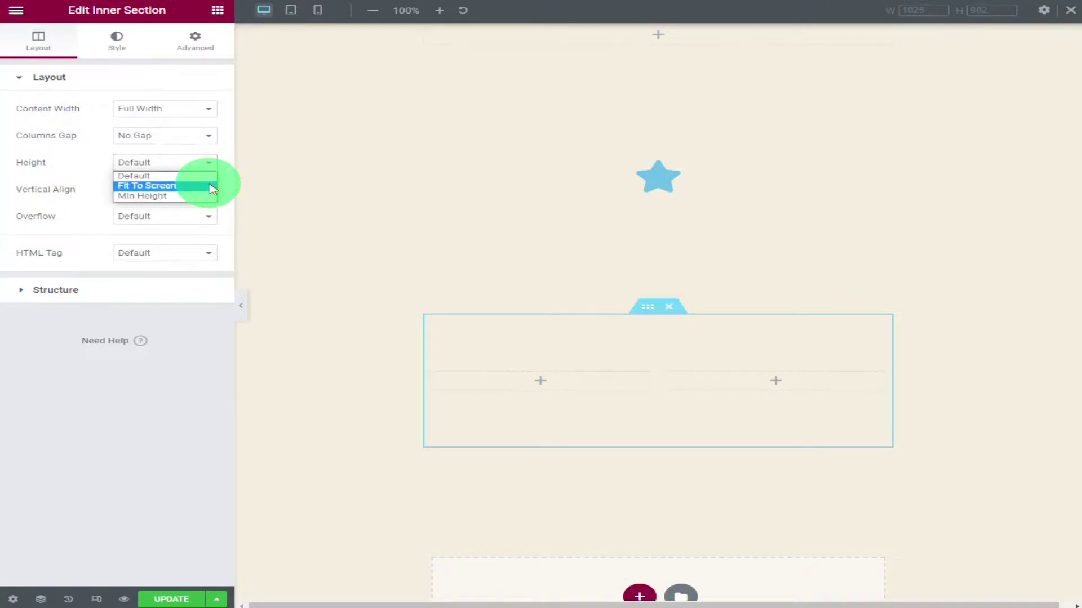
click(211, 186)
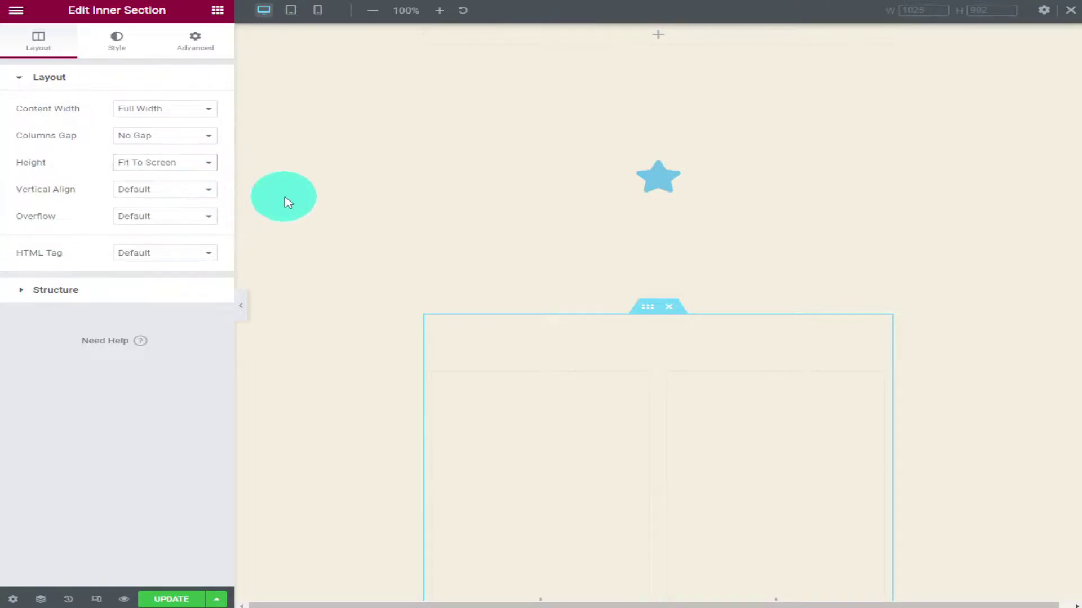
scroll(289, 203, down, 3)
scroll(286, 204, up, 1)
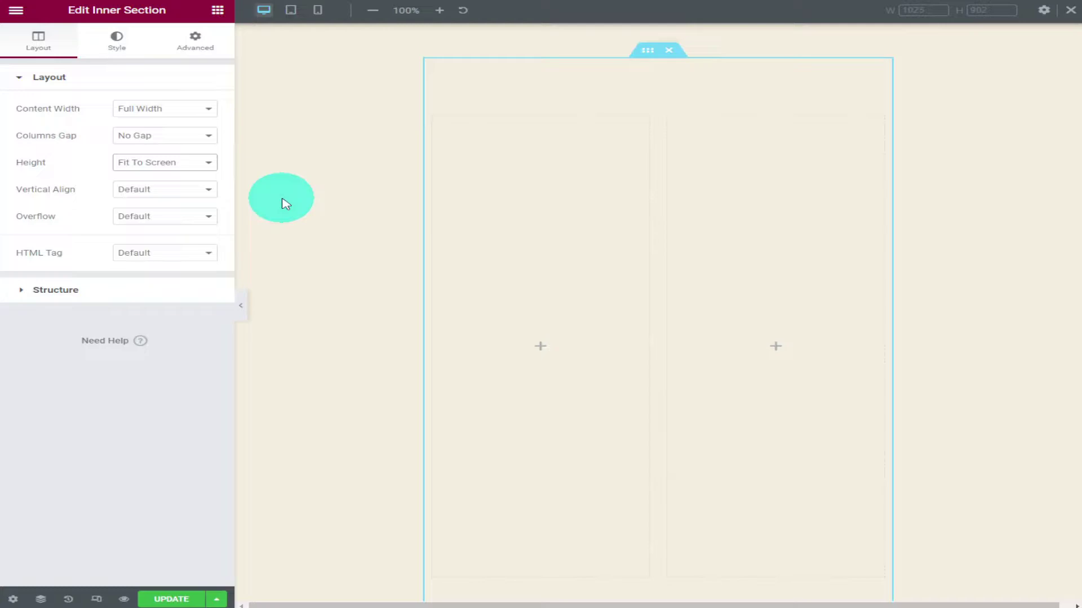
Set Vertical Align to Space Between and Overflow to Hidden, leaving HTML Tag at Default.
click(206, 191)
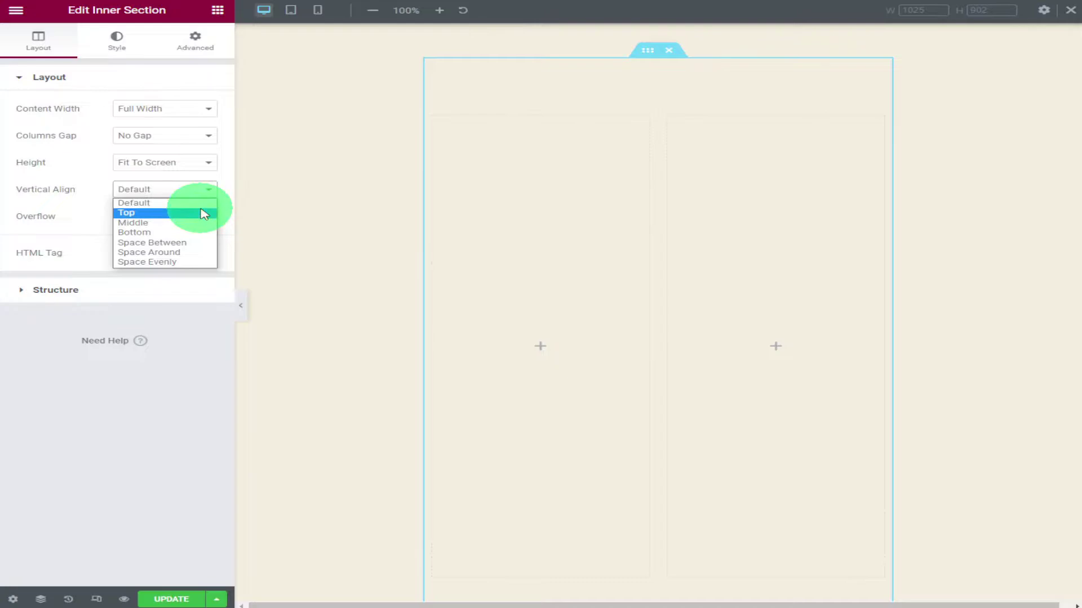
click(204, 213)
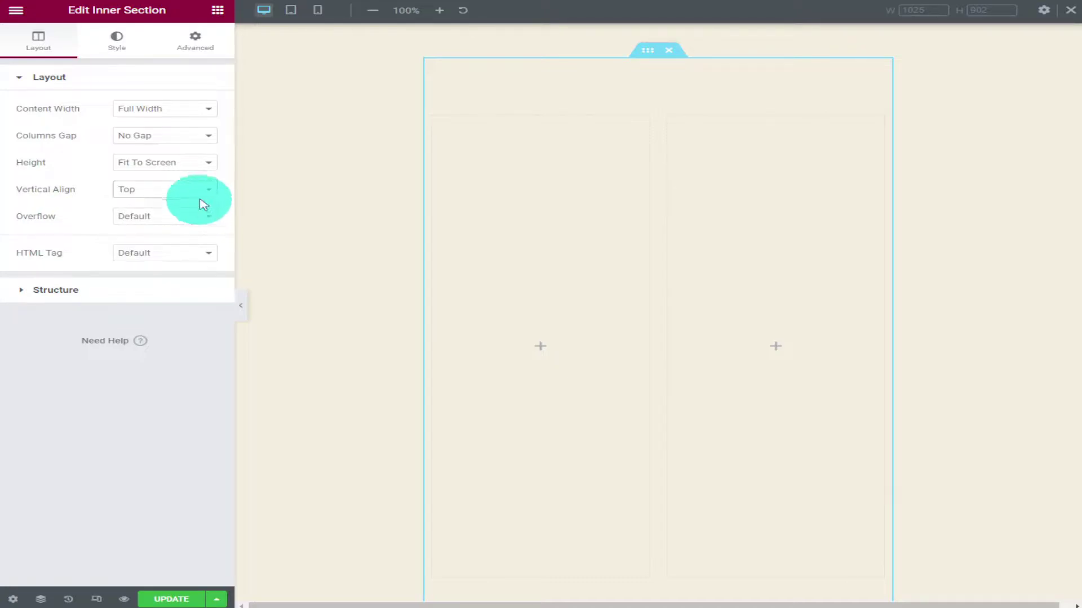
click(202, 194)
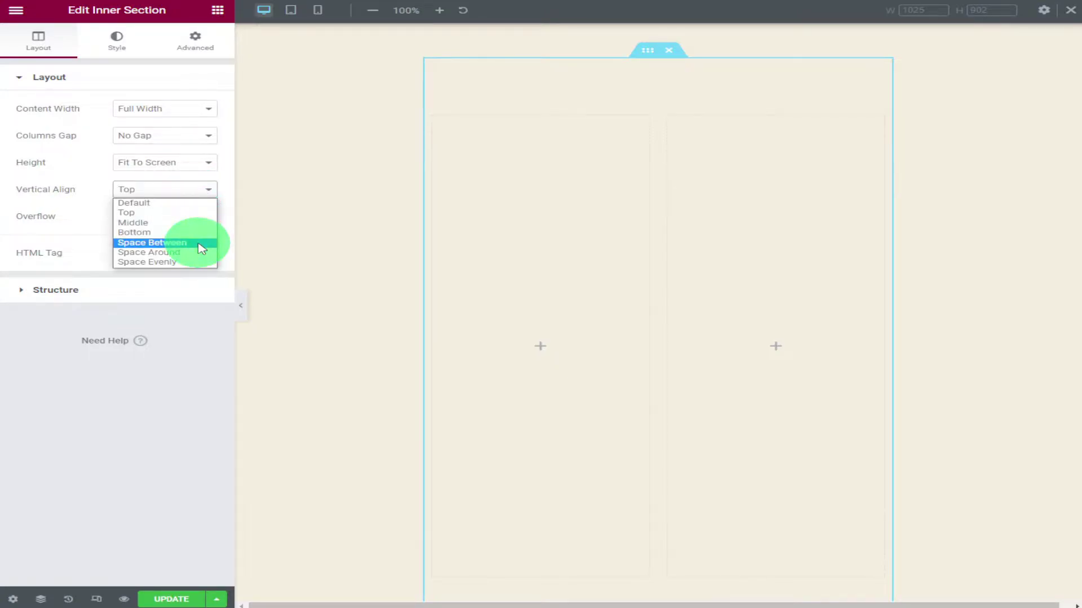
click(200, 242)
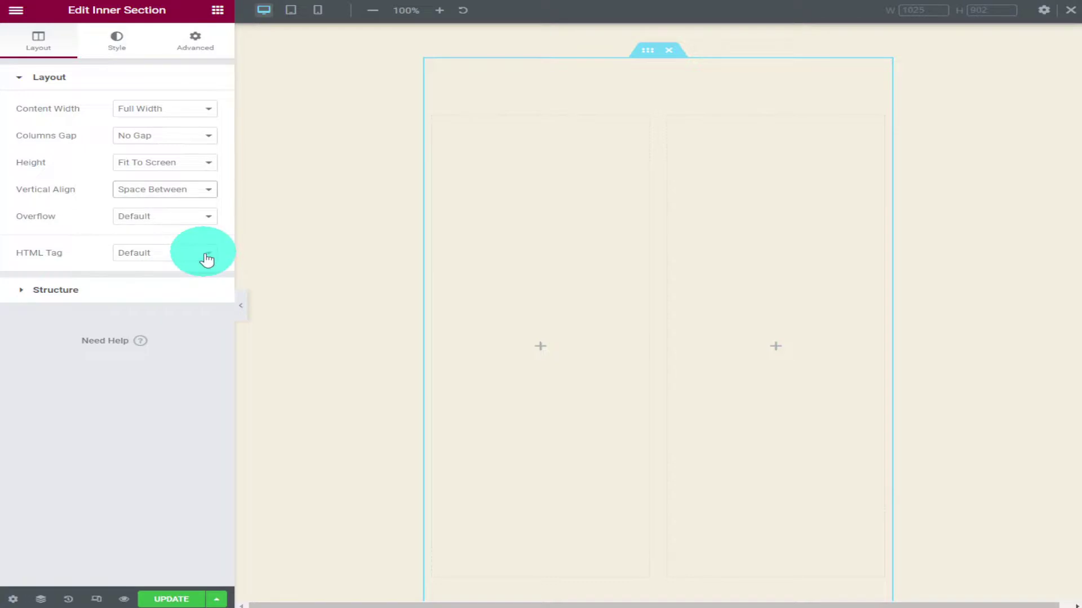
click(207, 217)
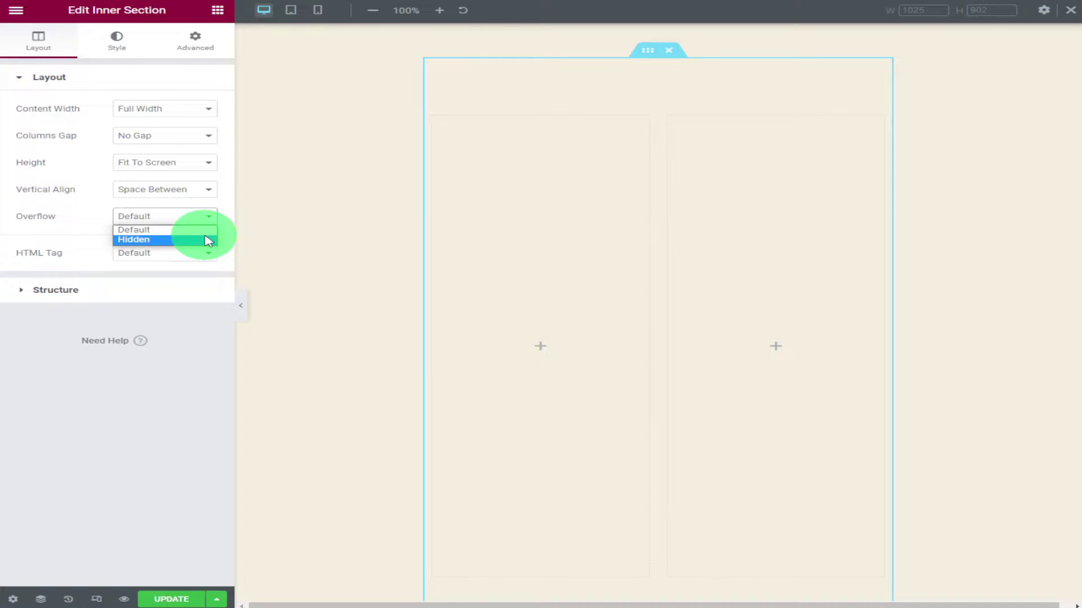
click(208, 240)
click(213, 257)
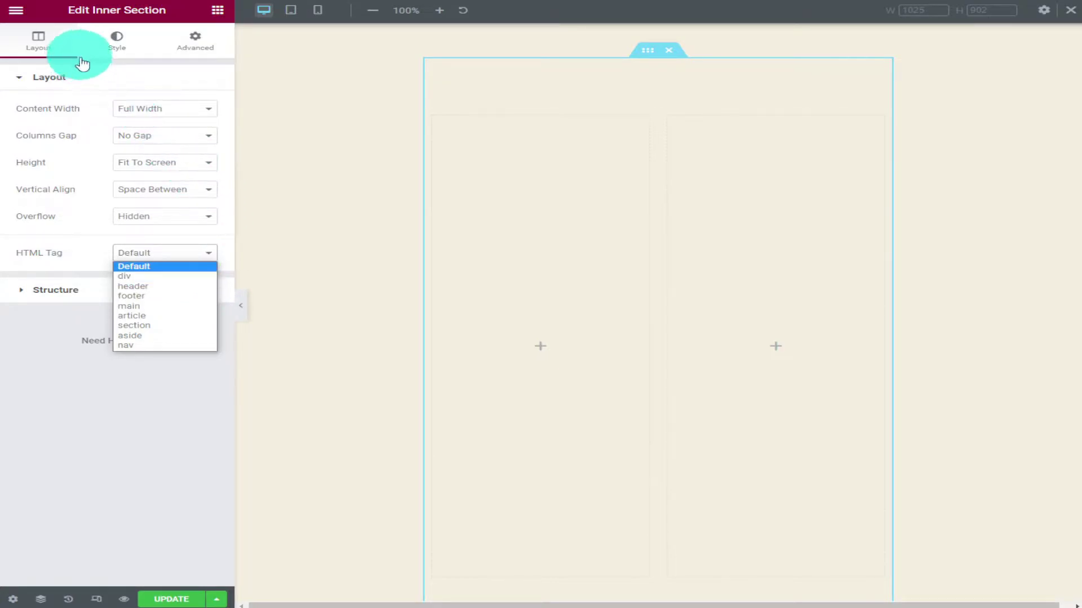
Try the 33/66 and 66/33 column structures, return to 50/50, and show the Style settings.
click(72, 82)
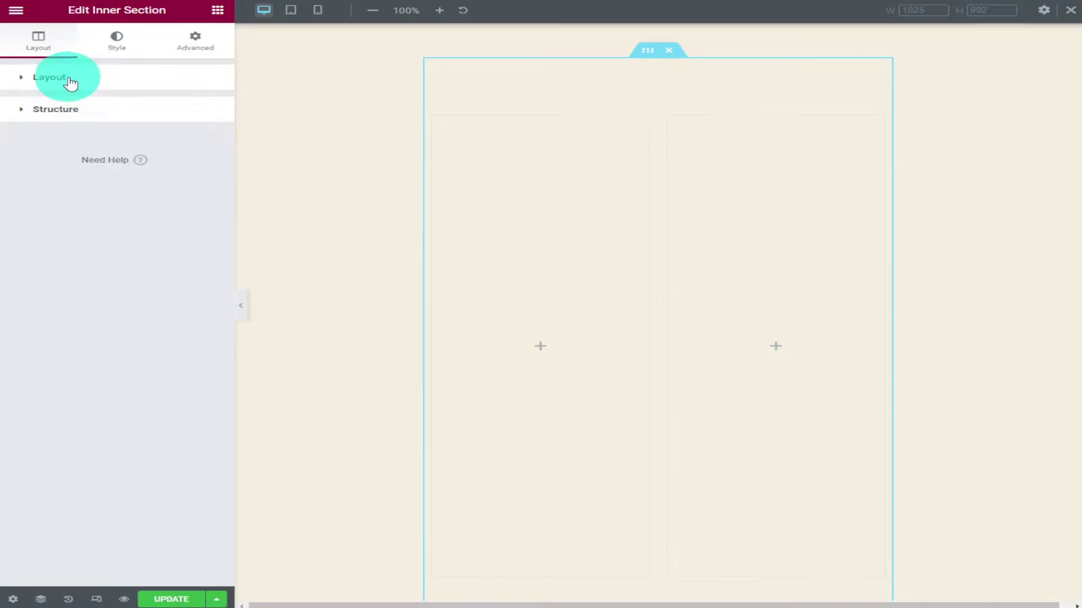
click(94, 118)
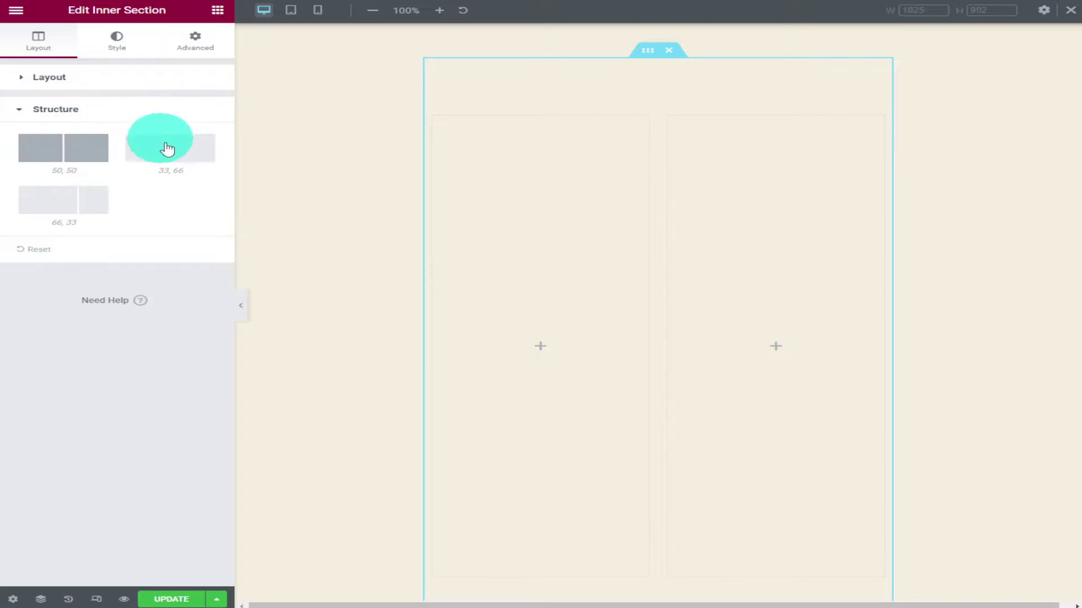
click(176, 169)
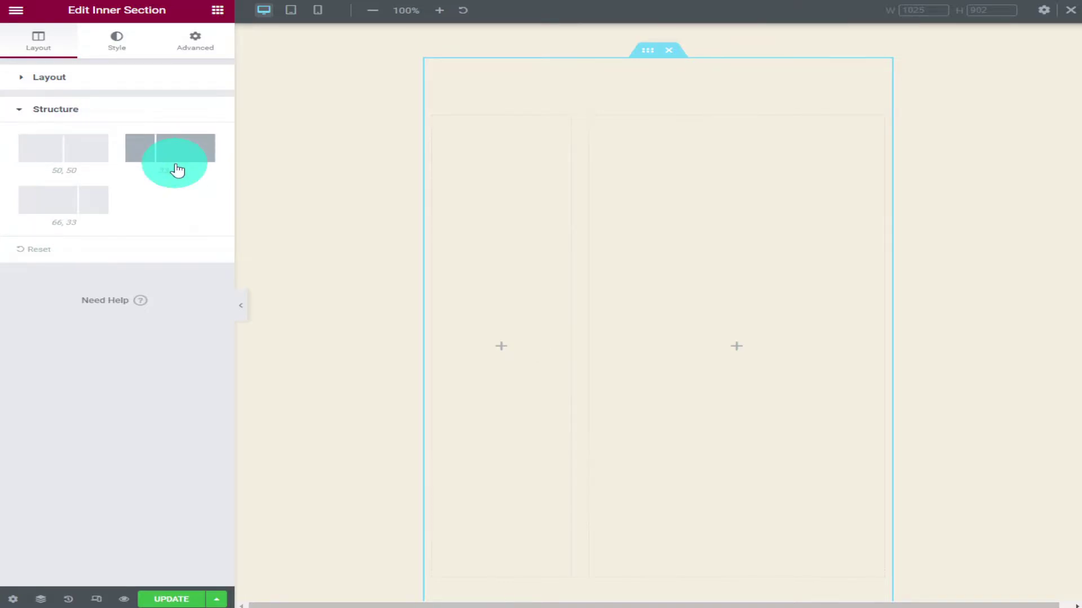
click(84, 210)
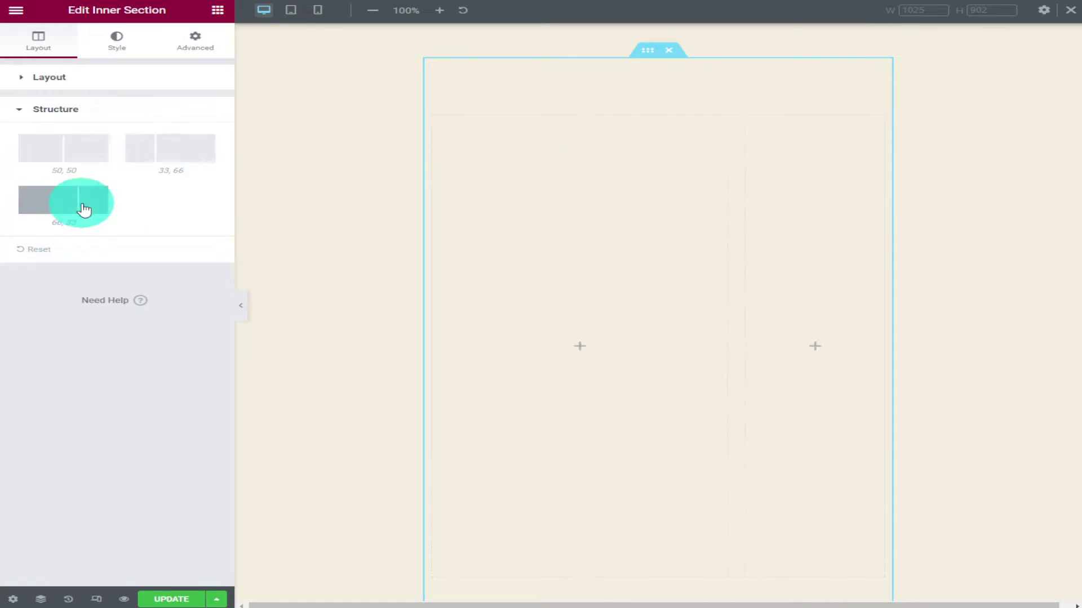
click(92, 158)
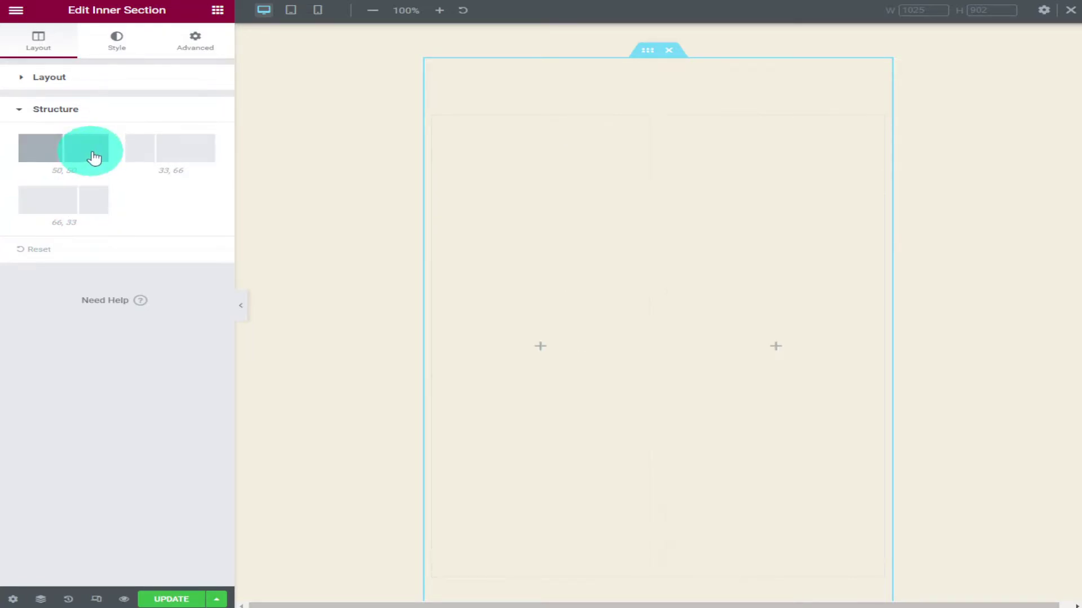
click(85, 108)
click(121, 37)
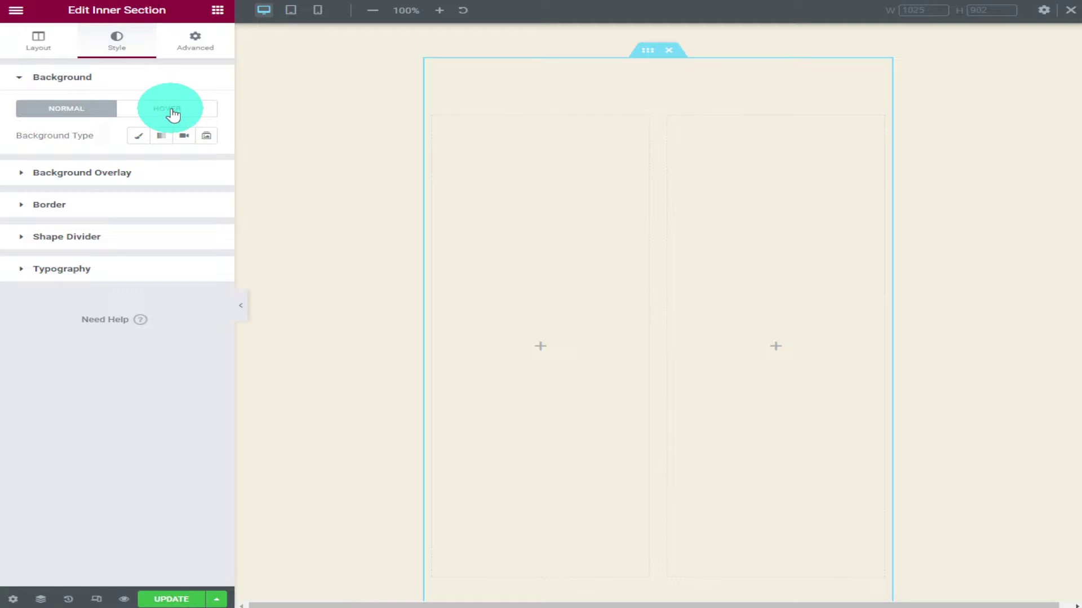
Try classic red backgrounds #DA0808 and semi-transparent #C91616, then clear the background colour.
click(138, 138)
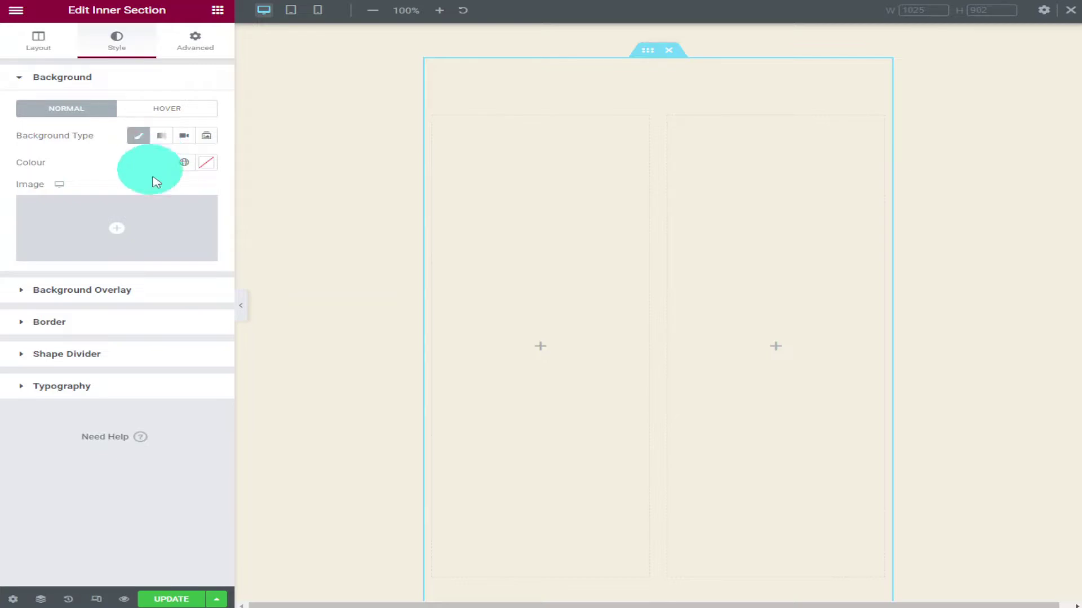
click(209, 164)
click(303, 224)
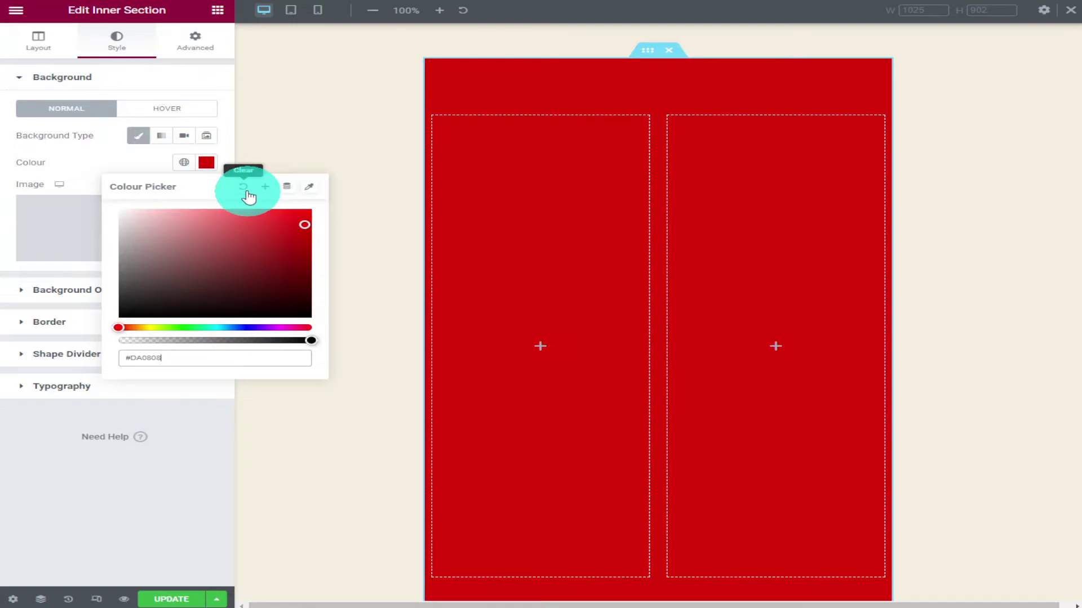
click(244, 188)
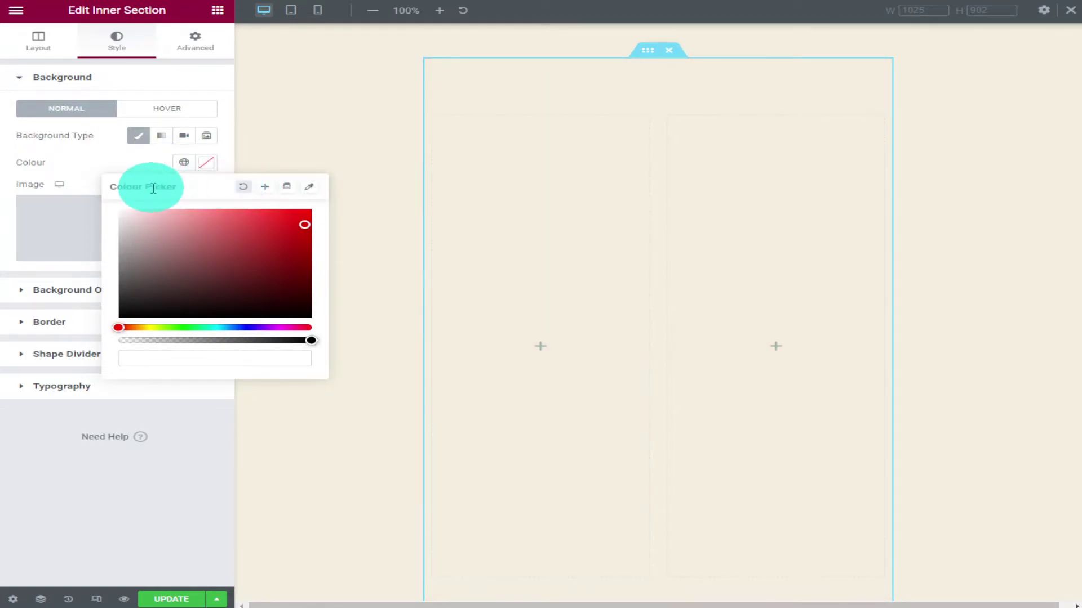
click(115, 171)
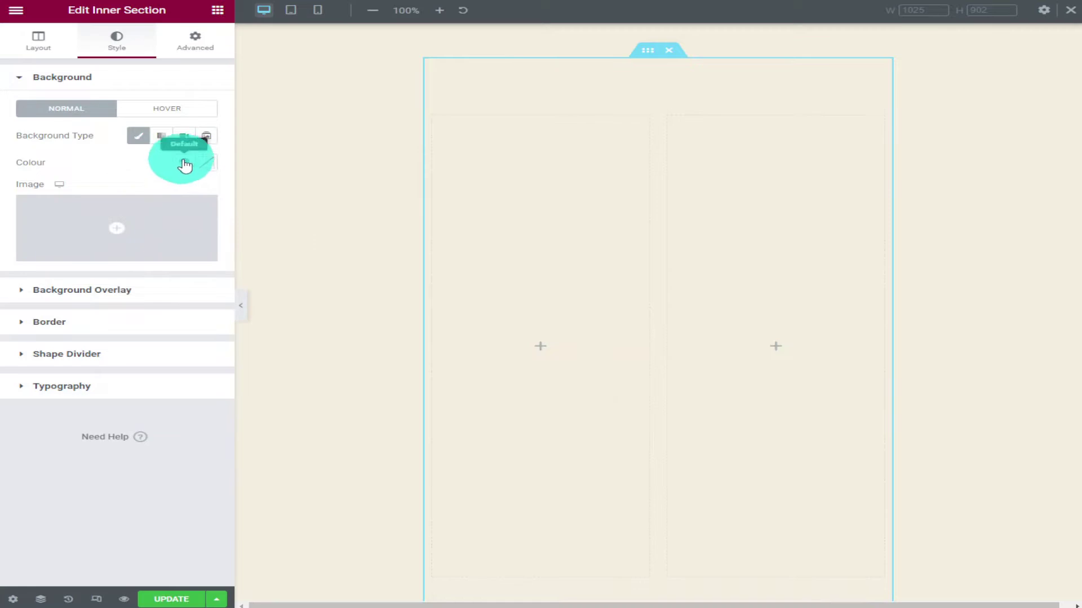
click(214, 168)
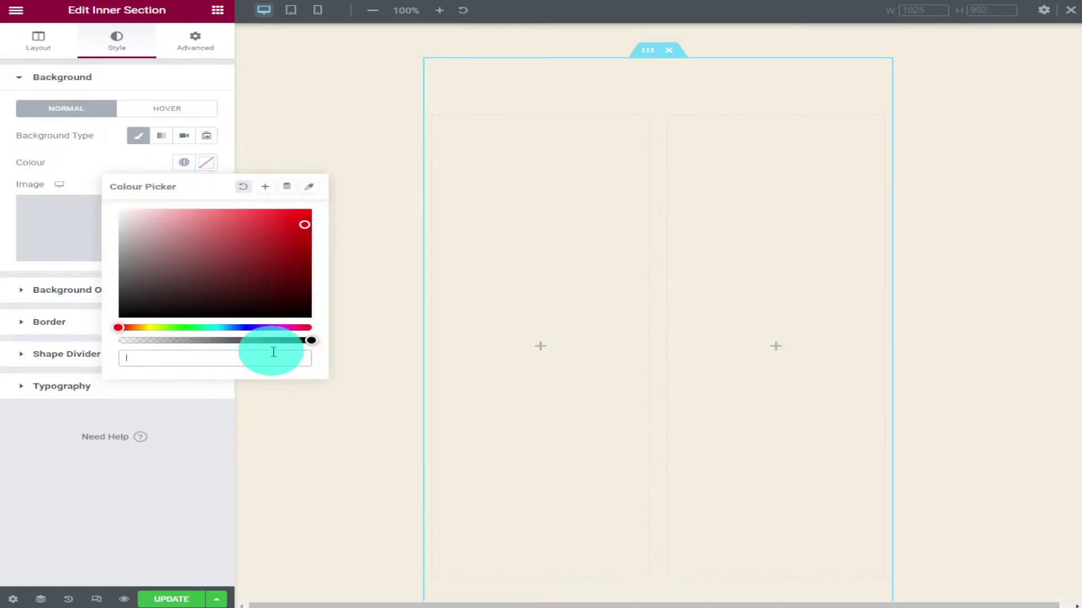
click(291, 232)
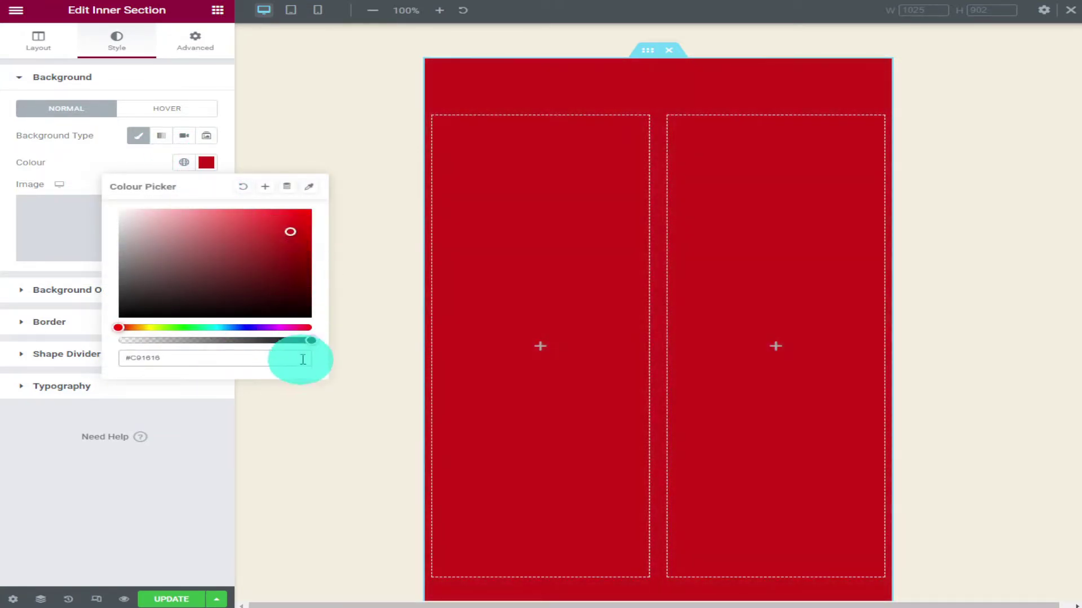
drag(309, 340, 185, 340)
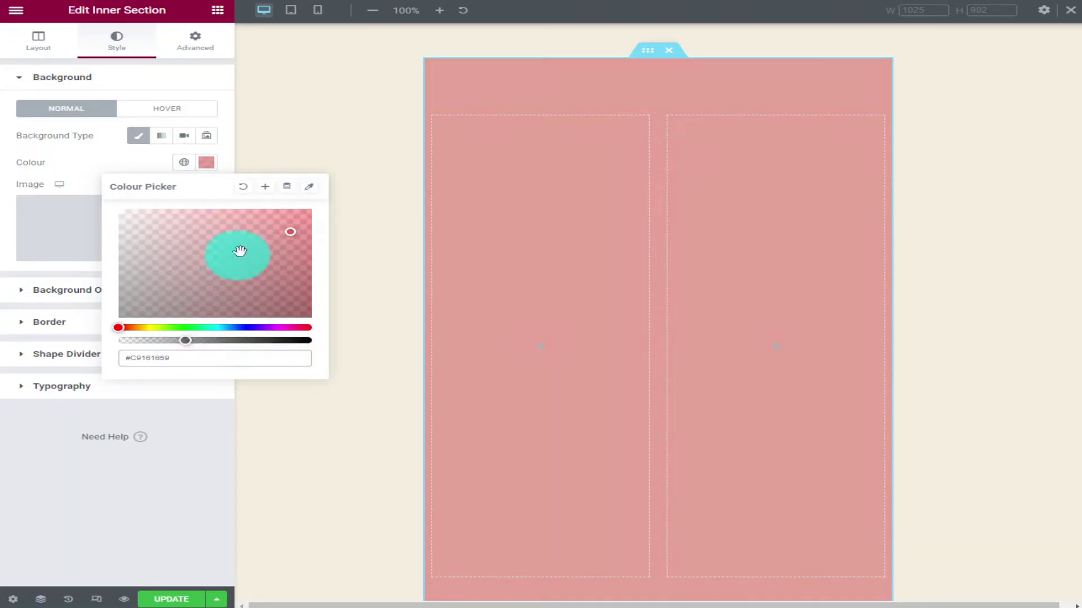
click(242, 187)
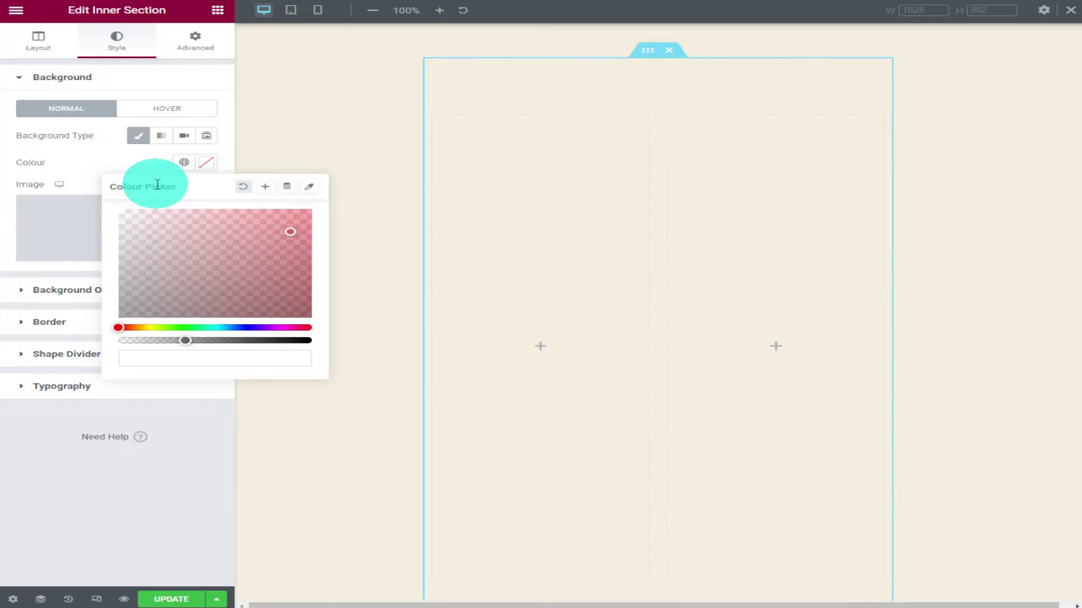
Keep Border Type at None and apply a default box shadow with Blur 10.
click(141, 165)
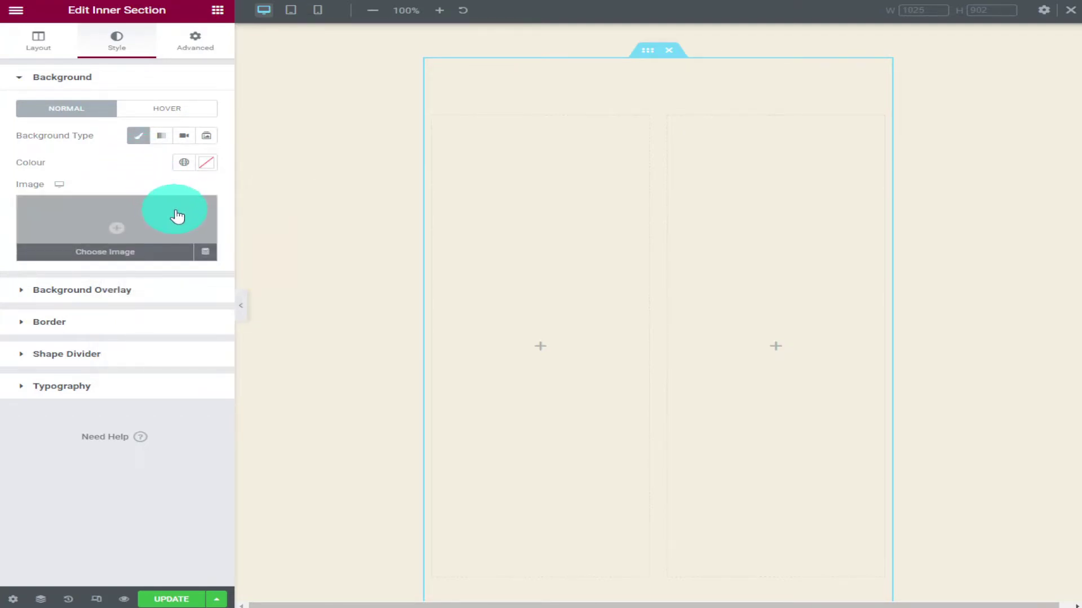
click(128, 290)
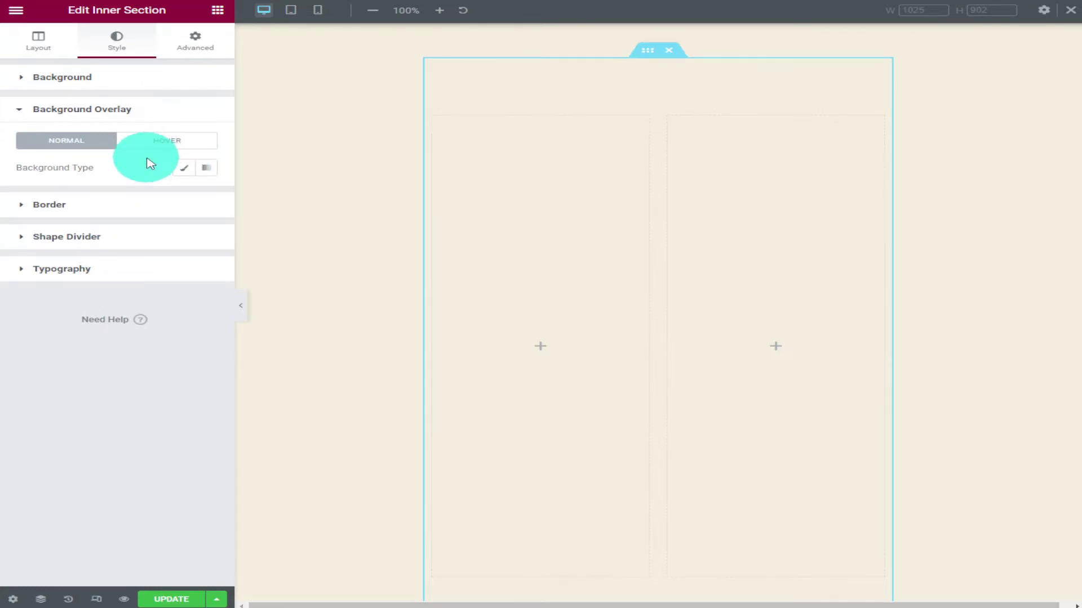
click(135, 204)
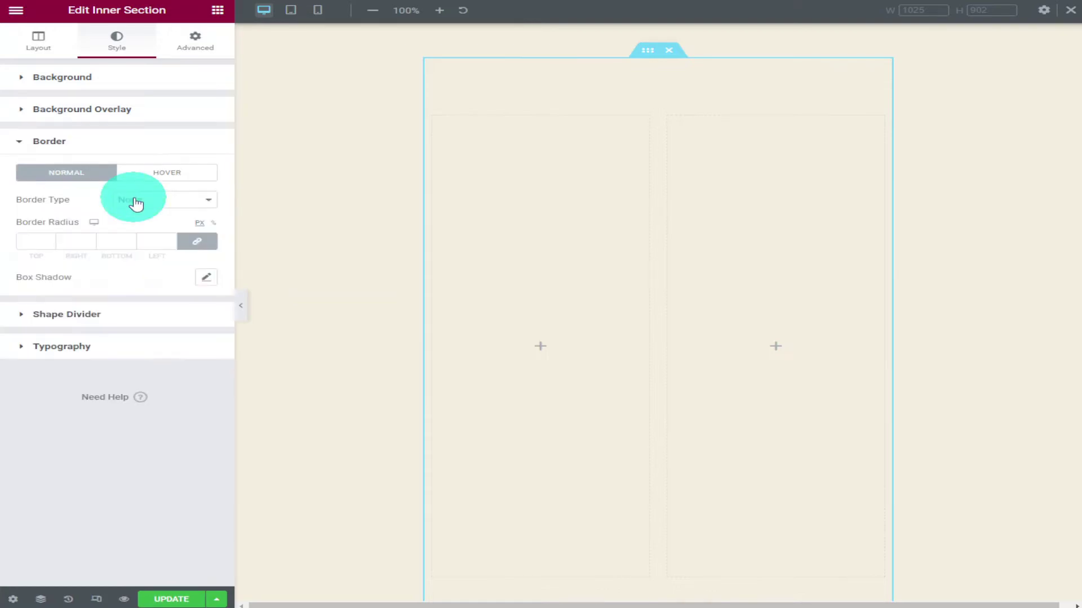
click(207, 211)
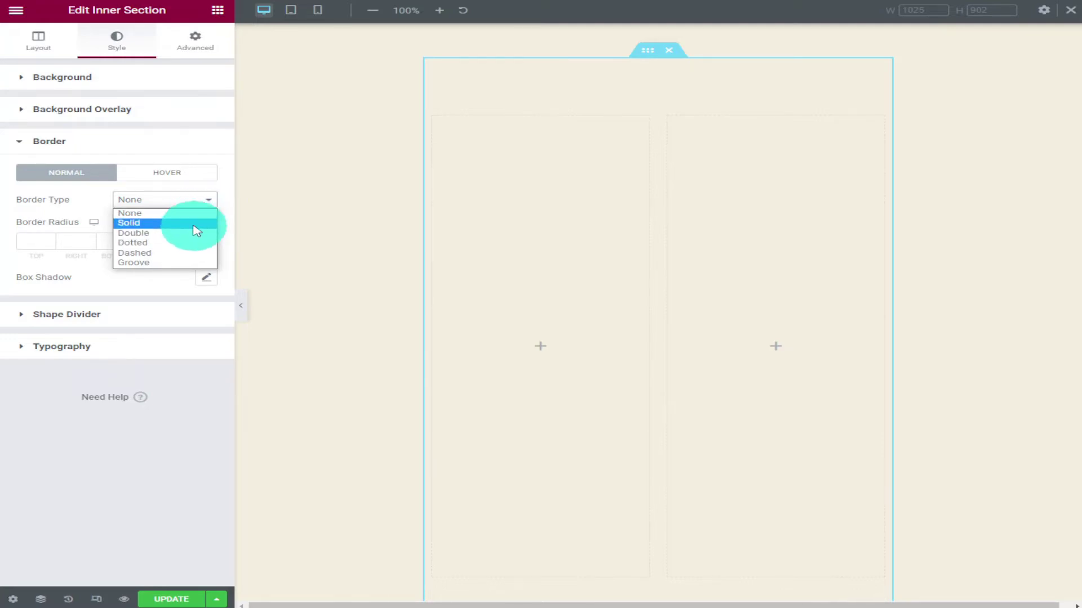
click(119, 217)
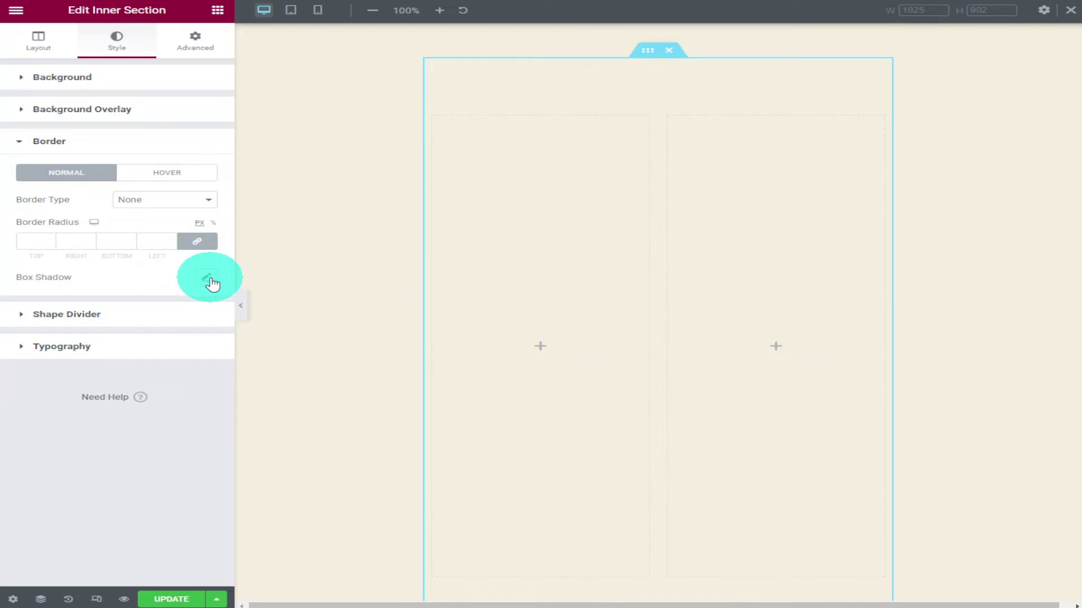
click(207, 278)
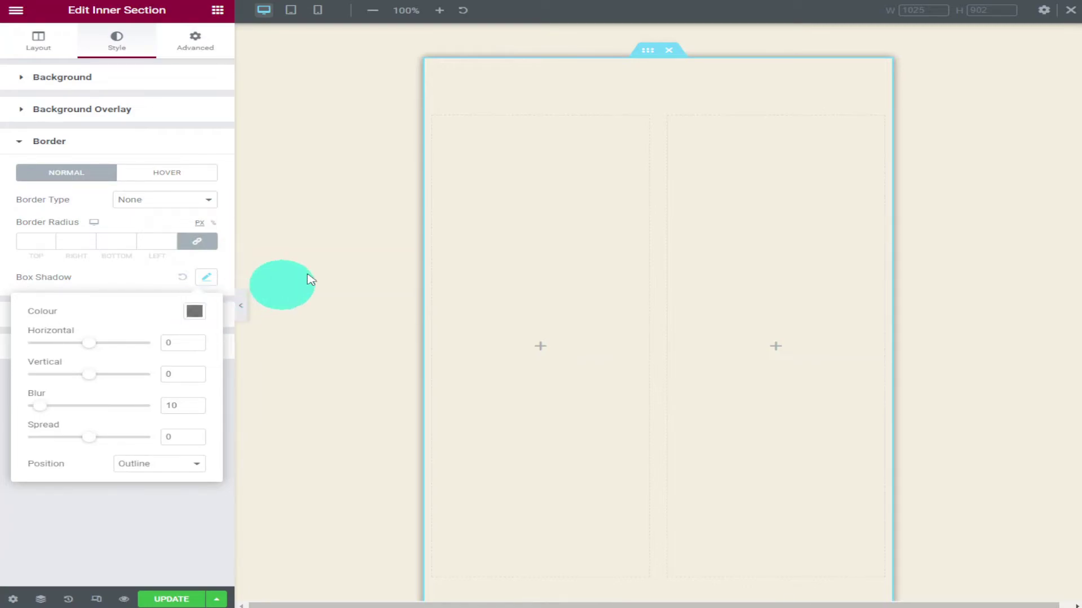
Add a top shape divider, trying Drops and Triangle, and colour it dark red #AE5959.
click(335, 259)
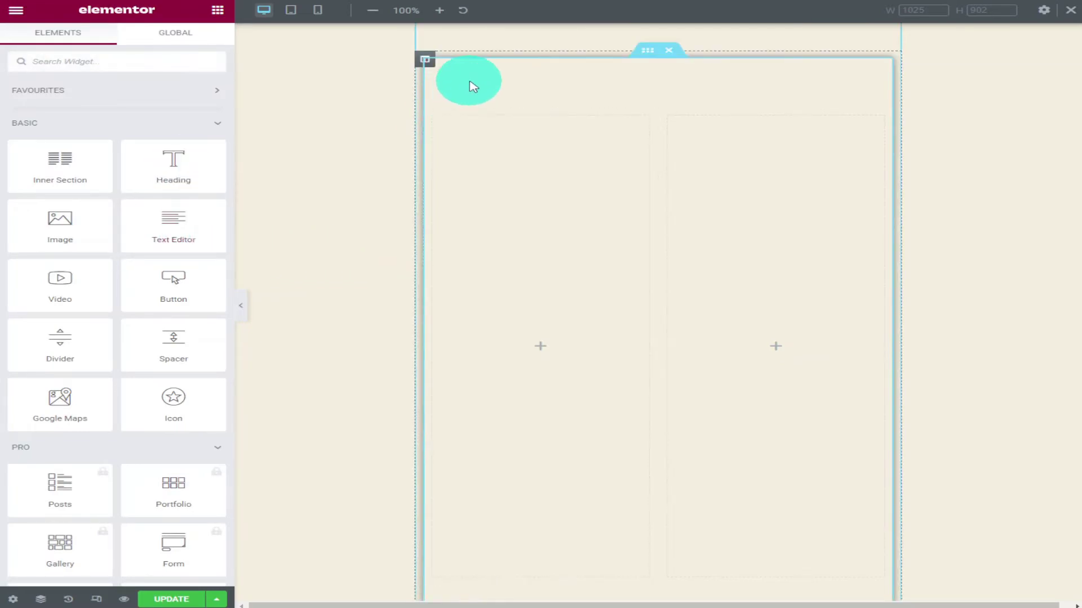
click(524, 113)
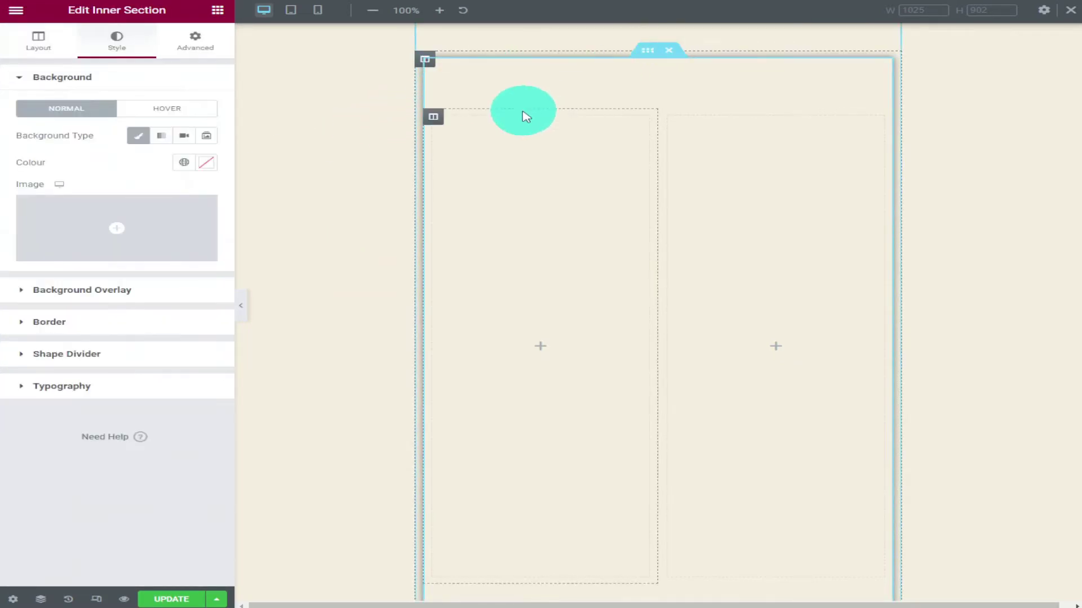
click(100, 361)
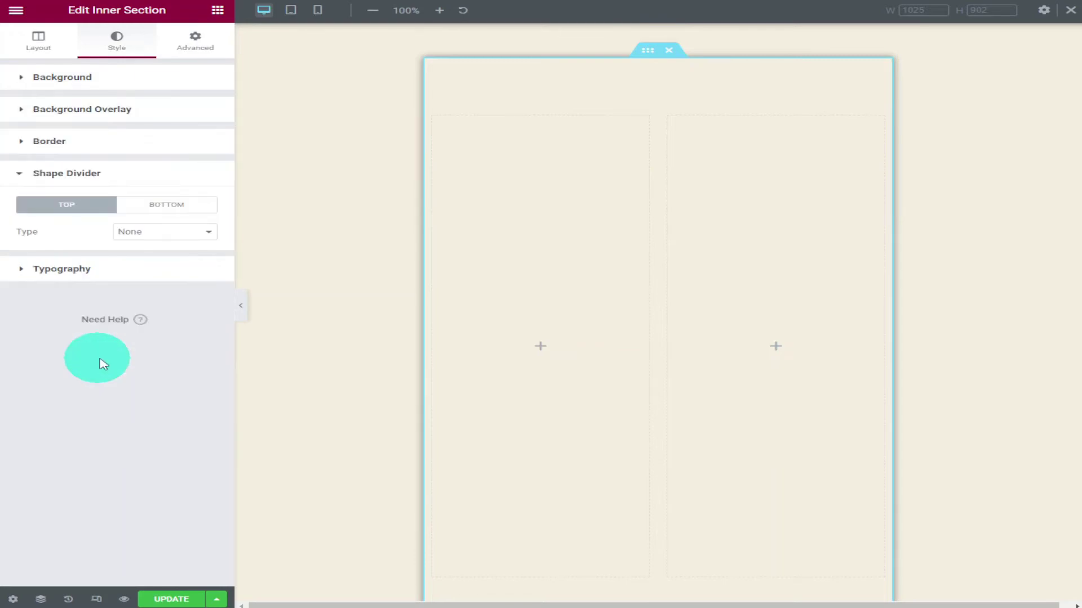
click(186, 236)
click(188, 264)
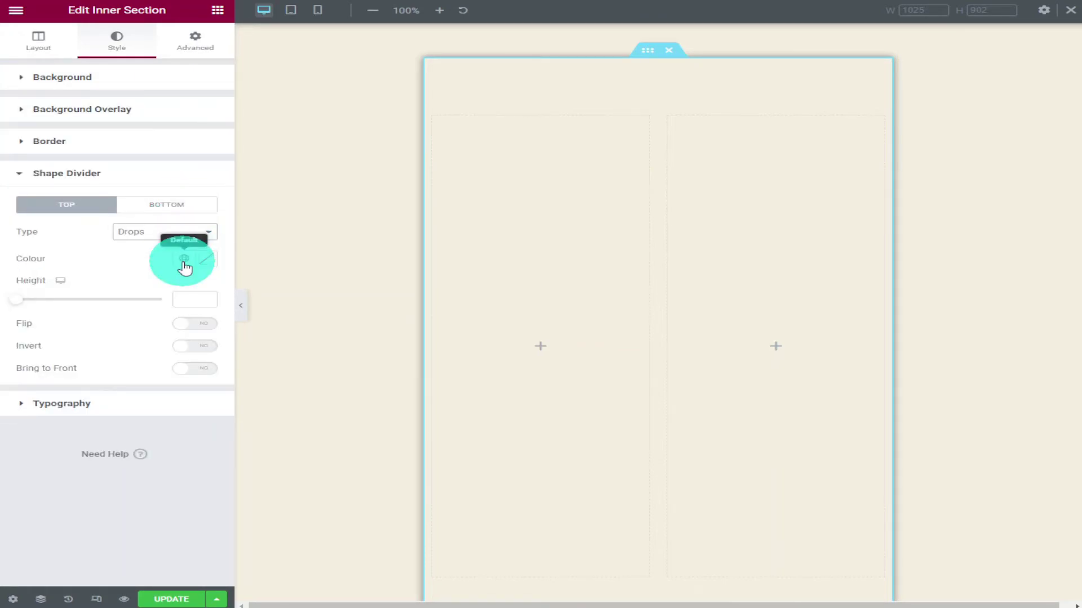
click(192, 236)
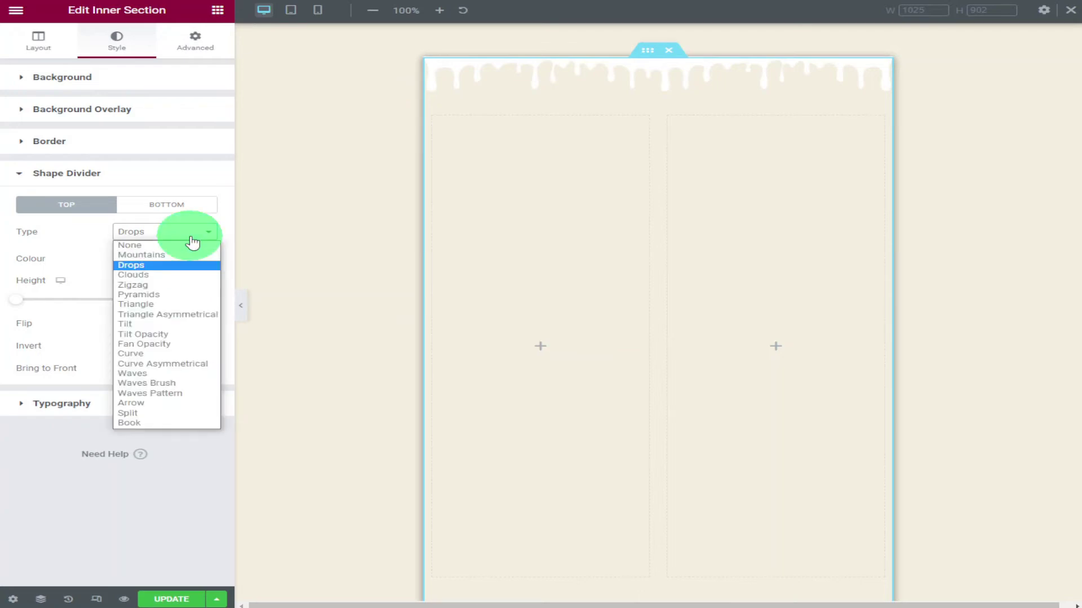
click(181, 304)
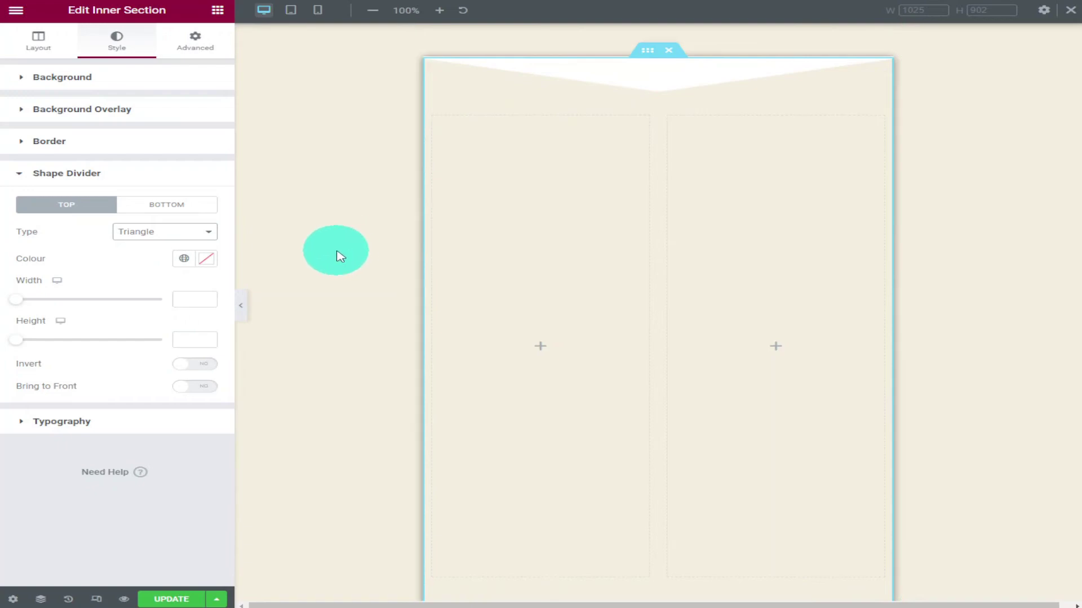
click(206, 260)
click(212, 341)
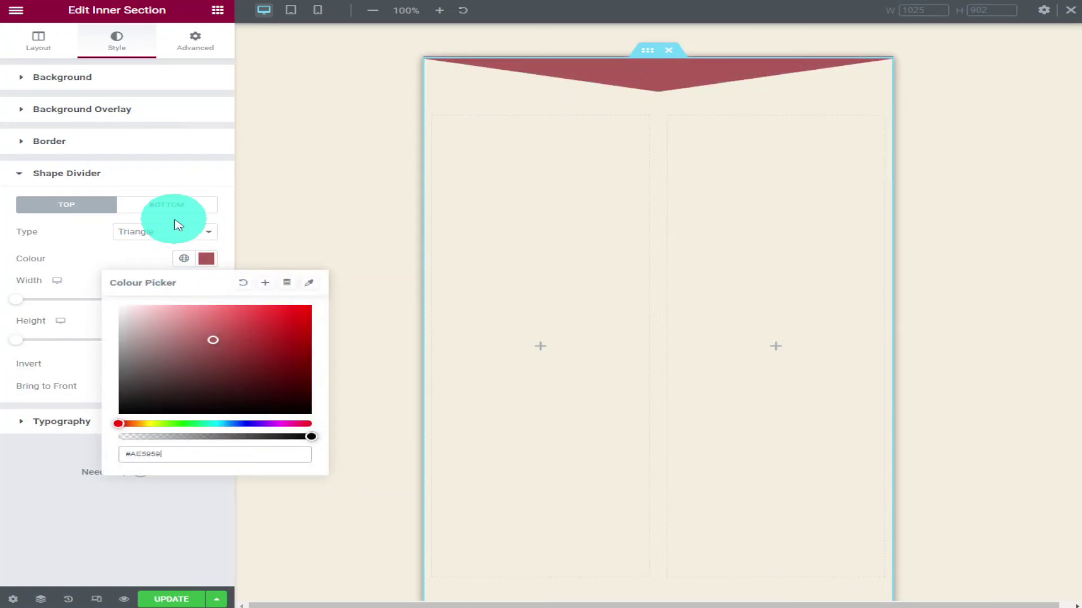
Switch the top divider to Mountains with width 270, height 241, and Flip on.
click(184, 242)
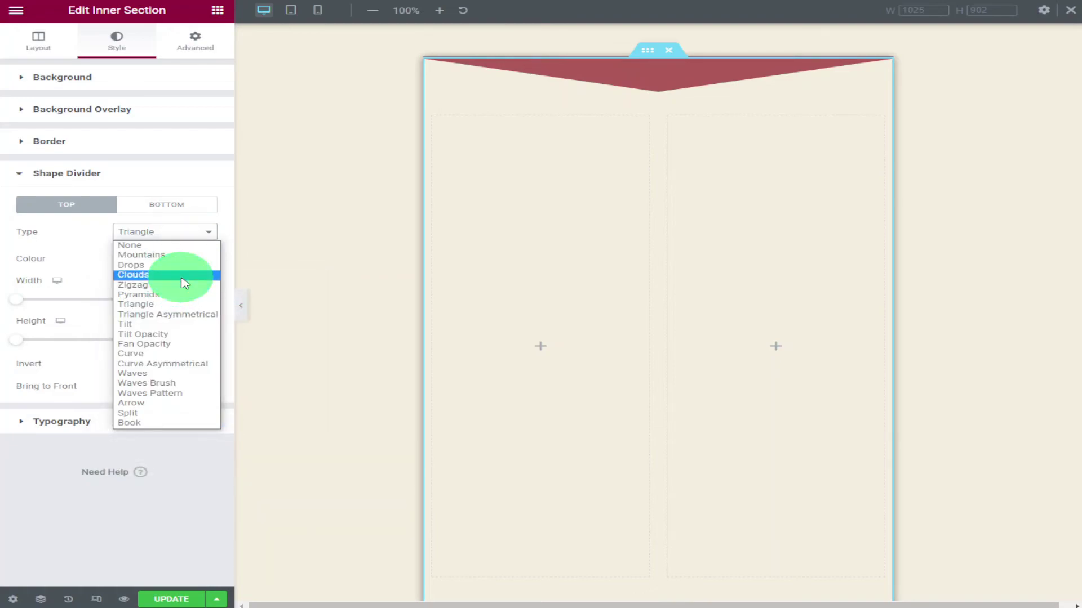
click(186, 273)
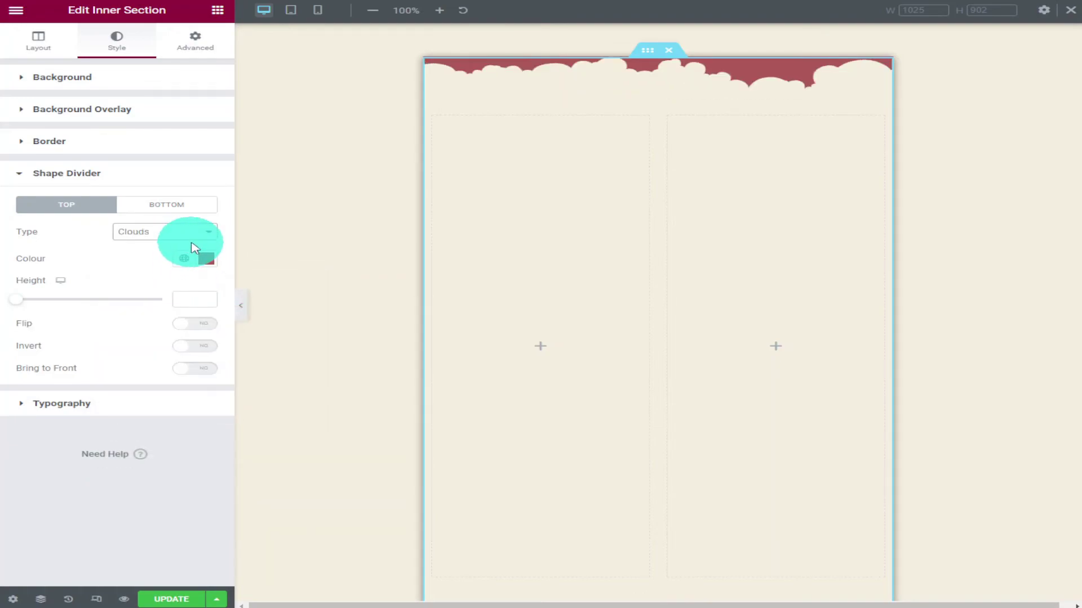
click(188, 235)
click(180, 255)
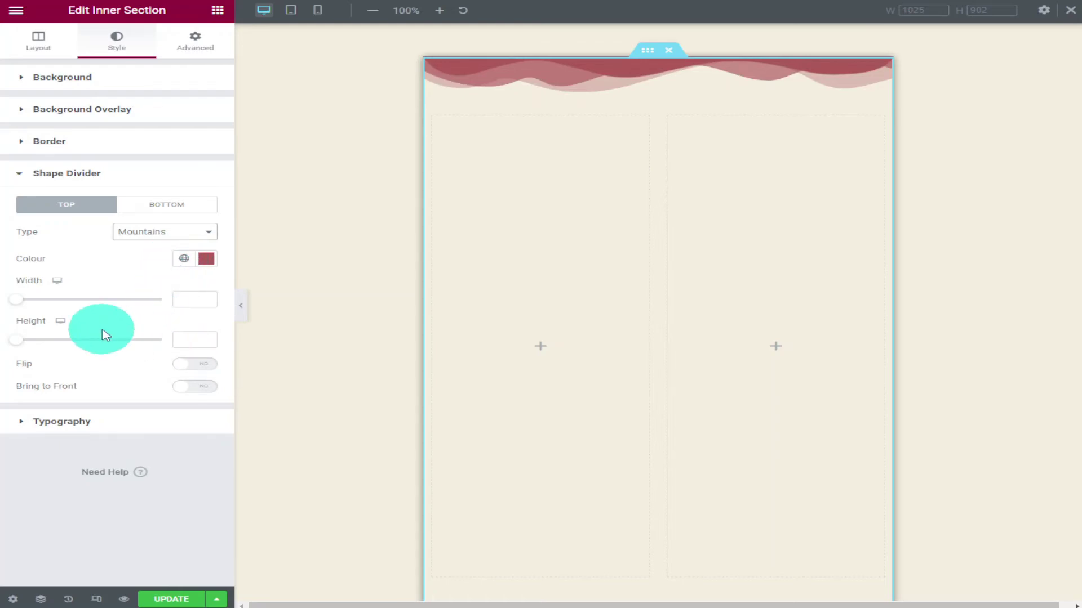
drag(22, 306, 141, 305)
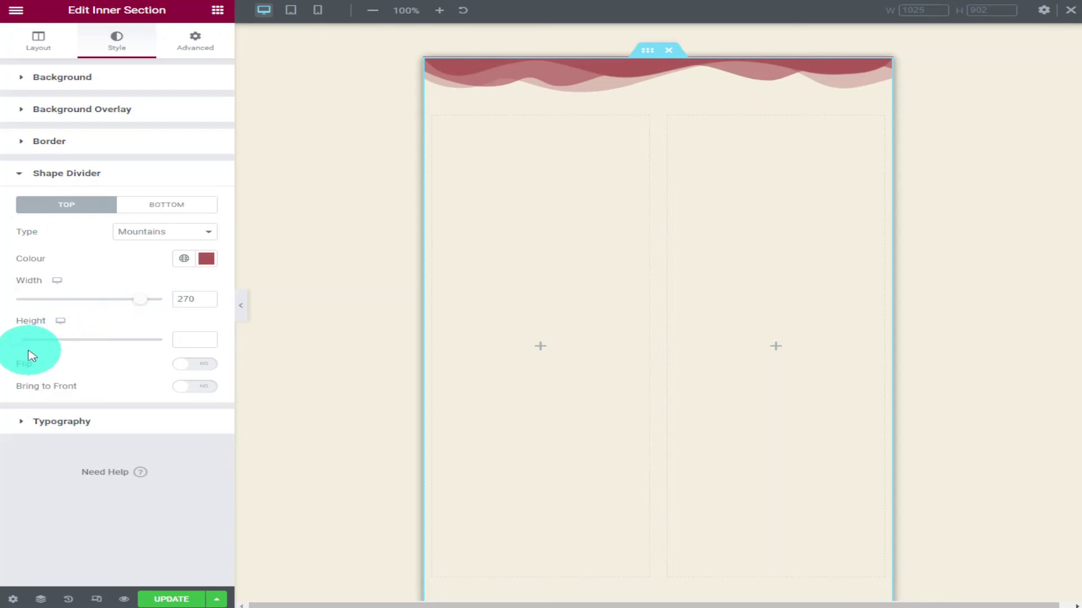
drag(18, 341, 89, 346)
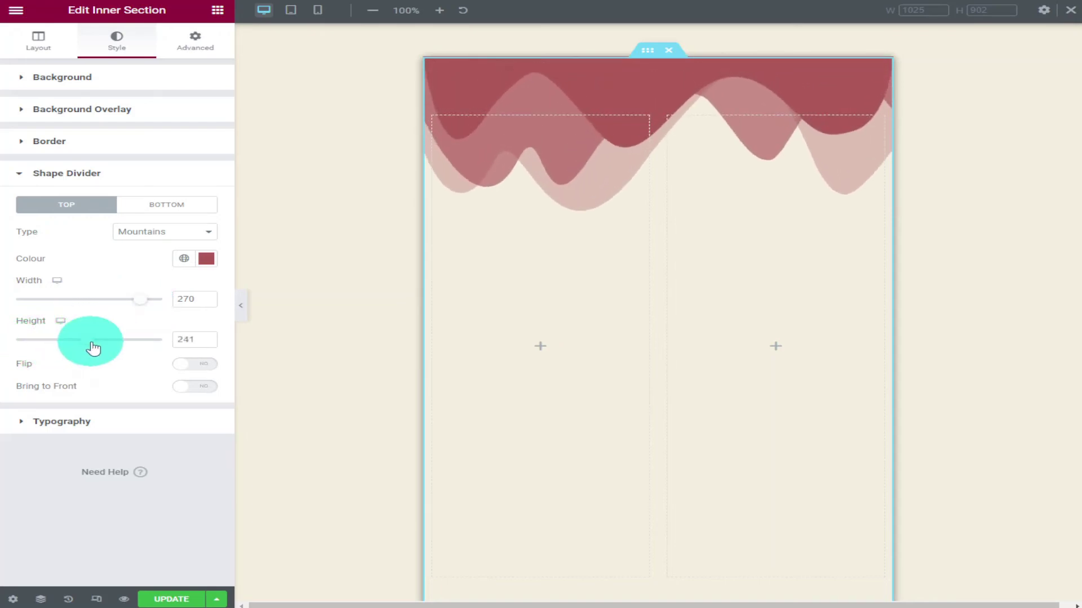
click(193, 366)
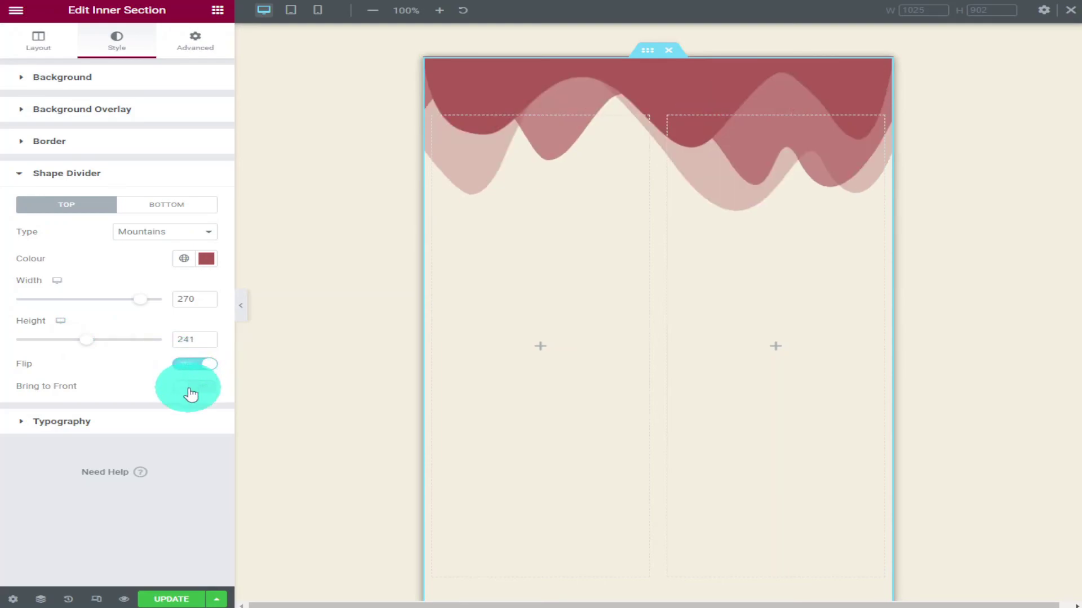
Leave Bring to Front off and expand the Typography settings.
click(191, 388)
click(97, 422)
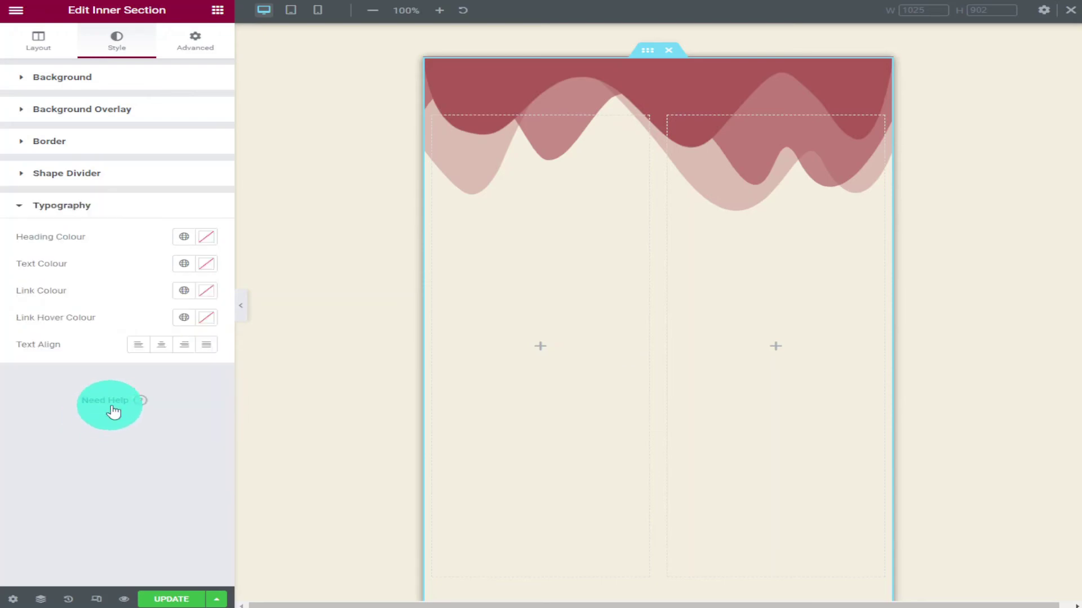